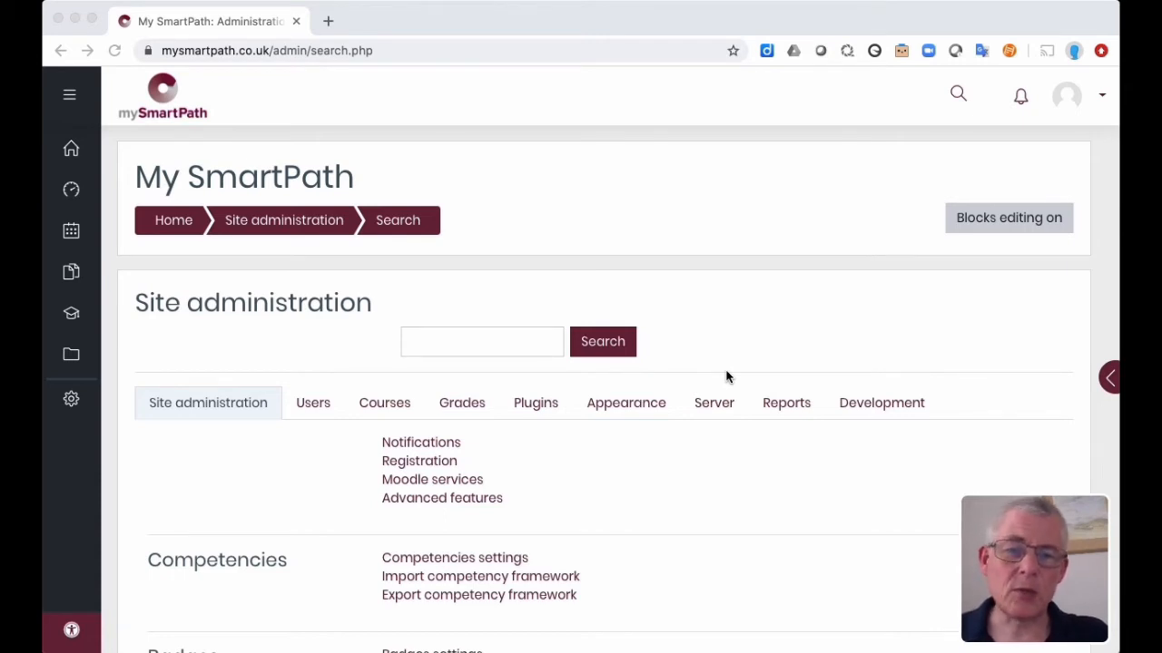
Step: Open the Language customisation page from the site administration settings
scroll(726, 376, down, 5)
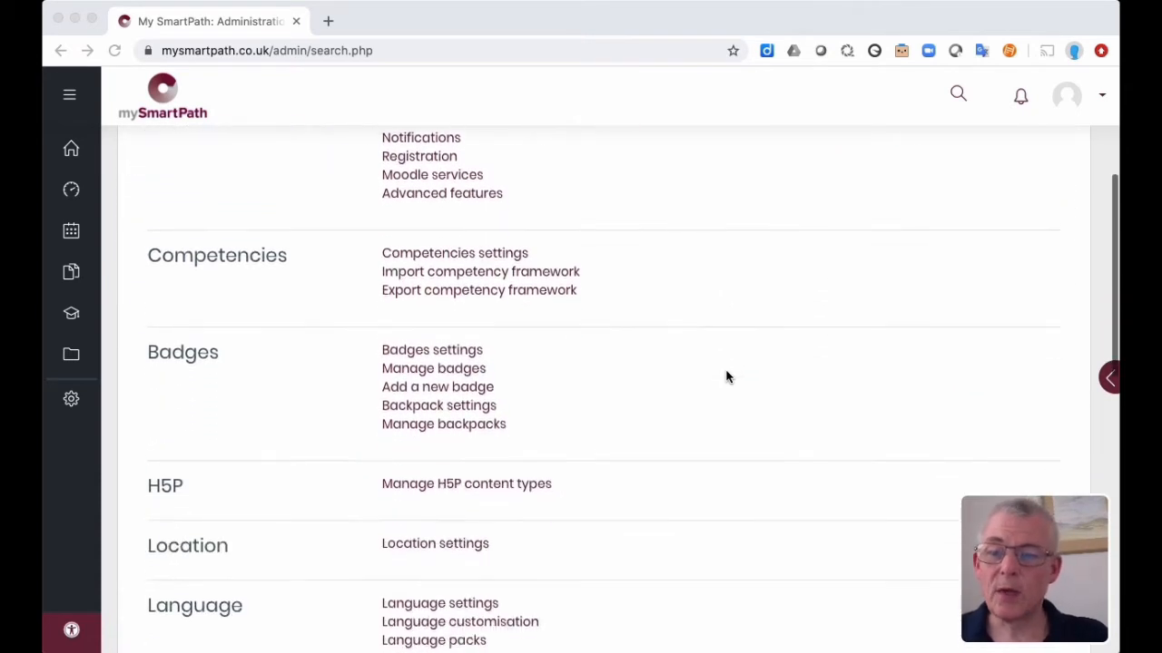
scroll(726, 377, down, 3)
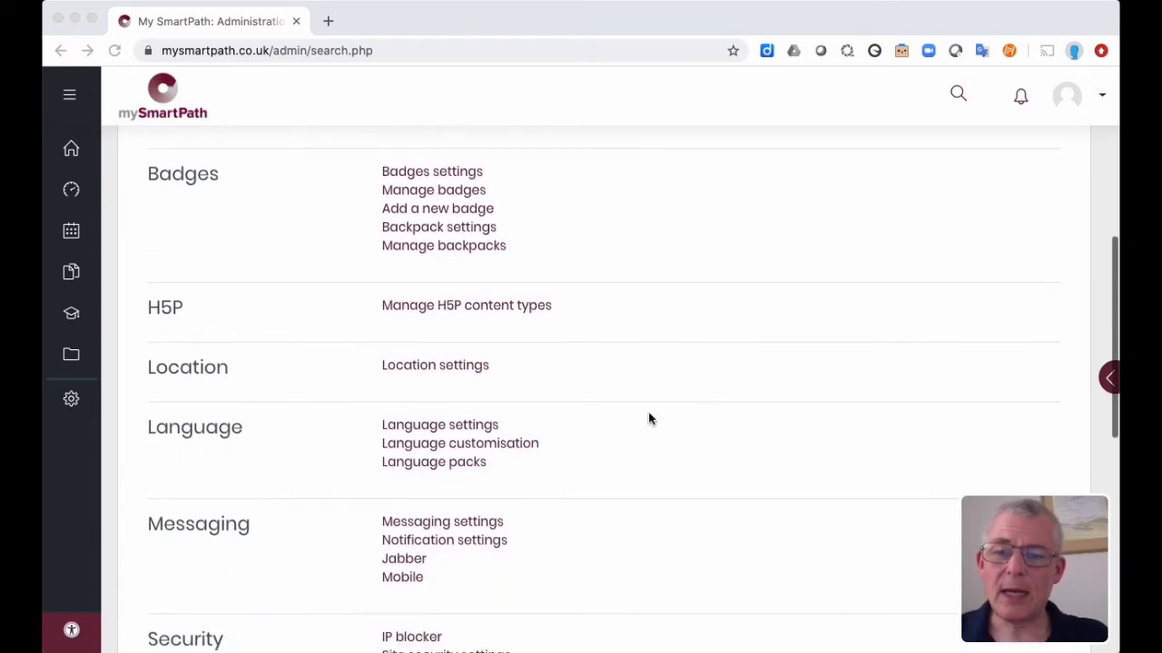
click(428, 447)
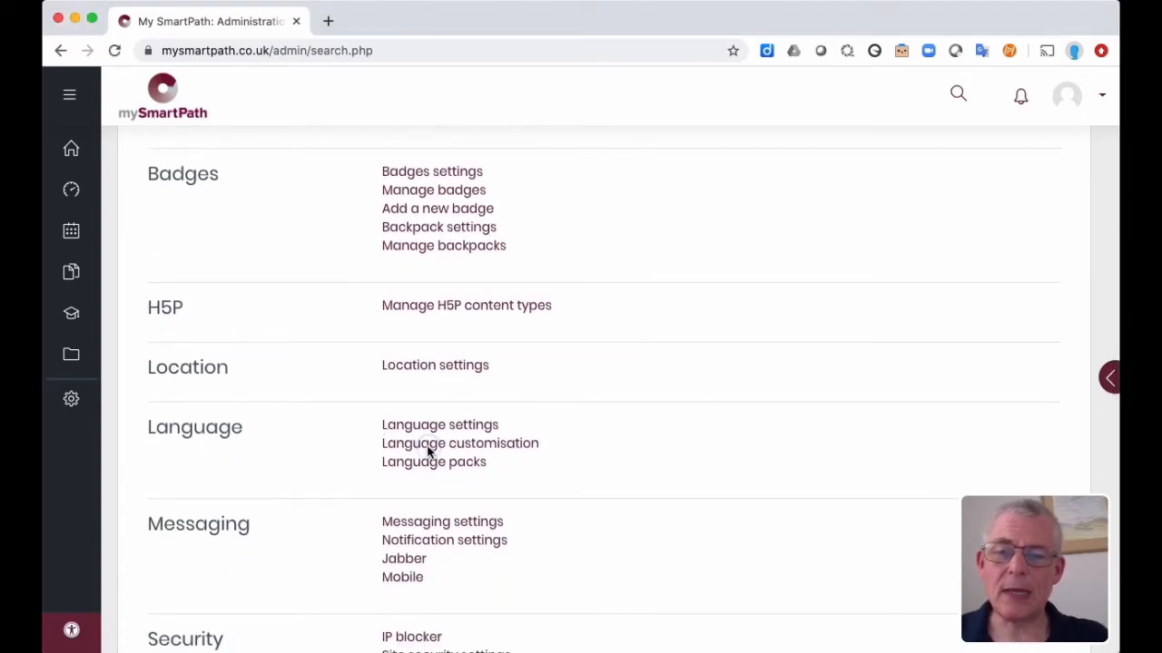
click(428, 448)
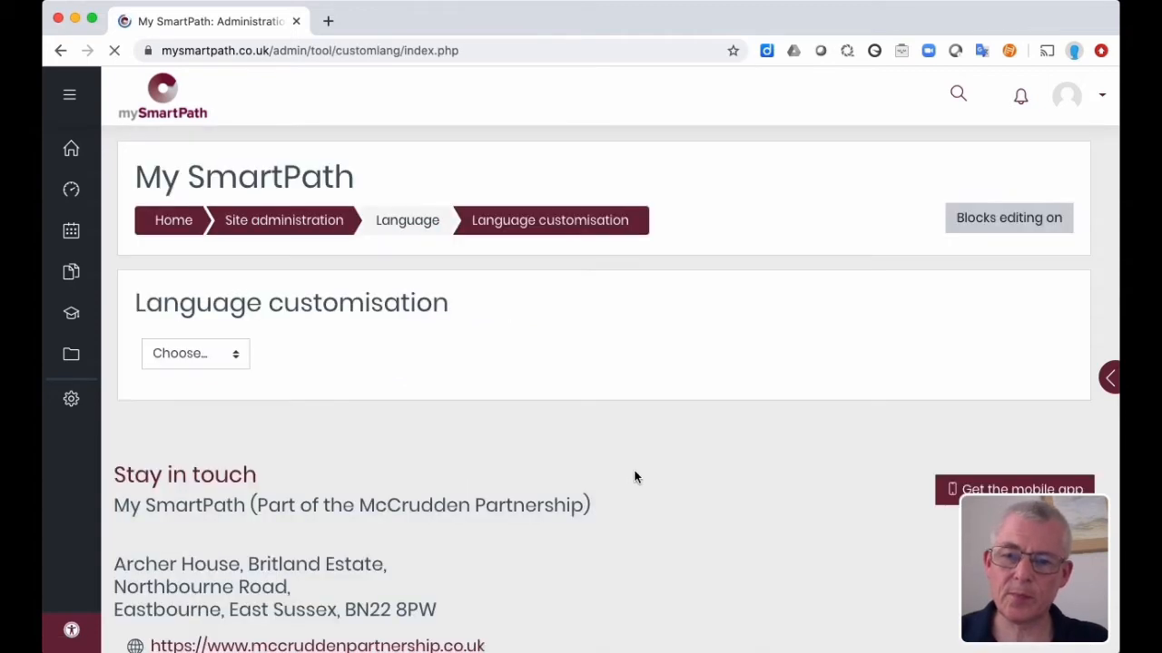
Step: Choose the English (en) language pack, load it for editing and continue to its string filter
click(220, 355)
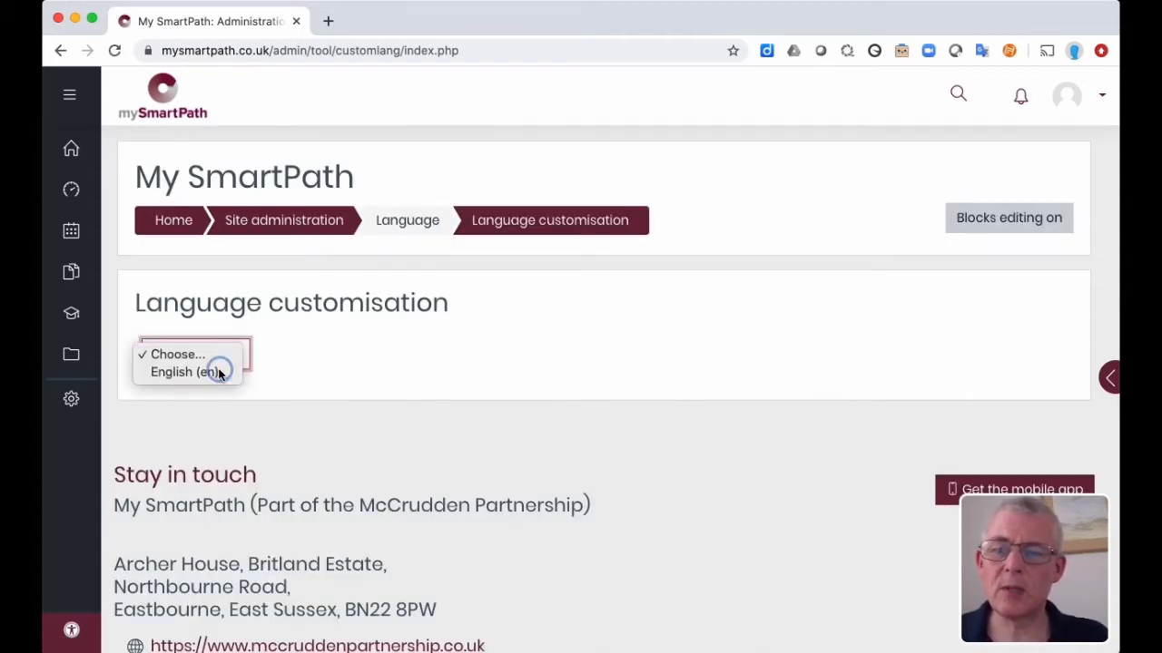
click(220, 373)
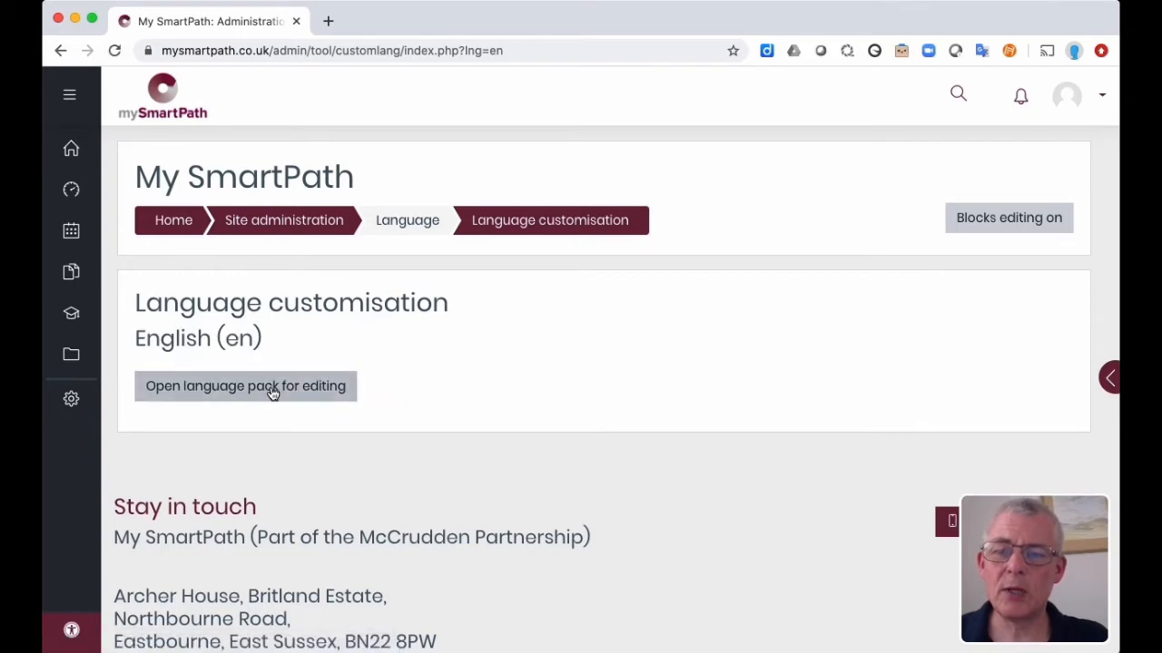
click(272, 390)
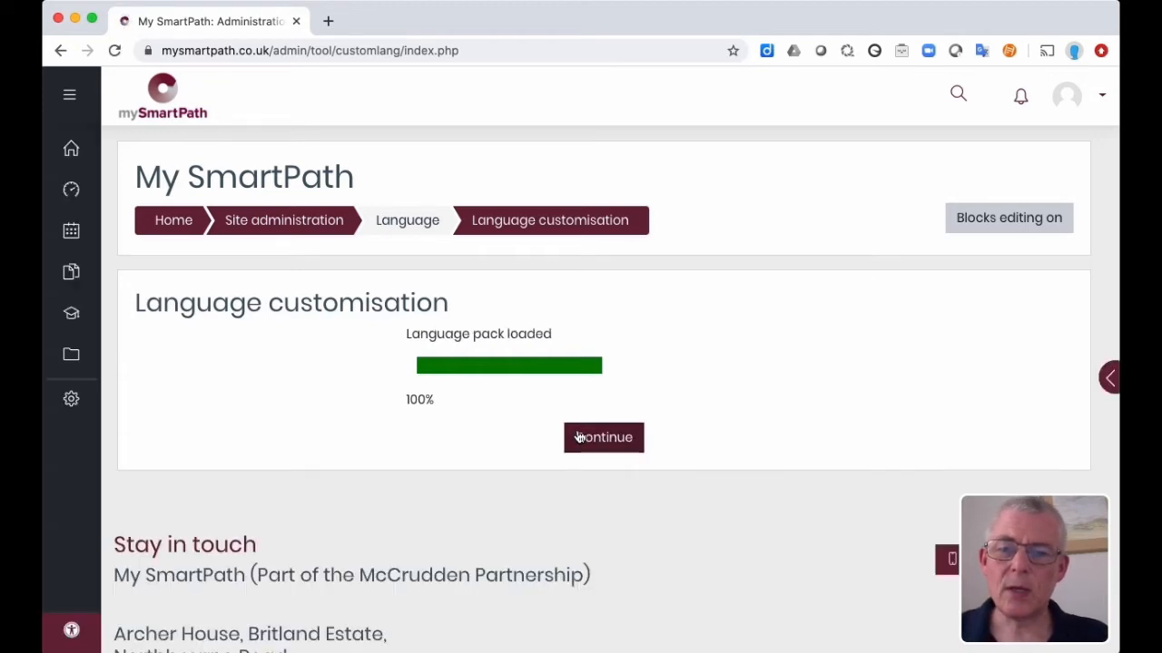
click(608, 437)
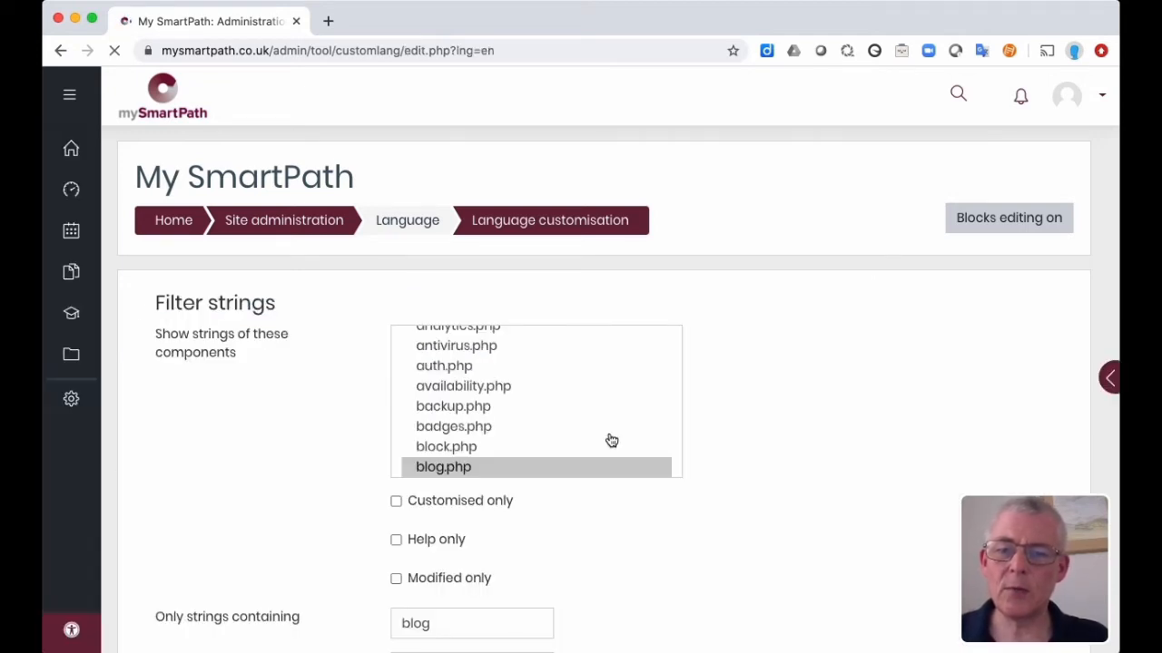
Step: Show the language strings of the blog.php component that contain "blog"
scroll(604, 453, down, 5)
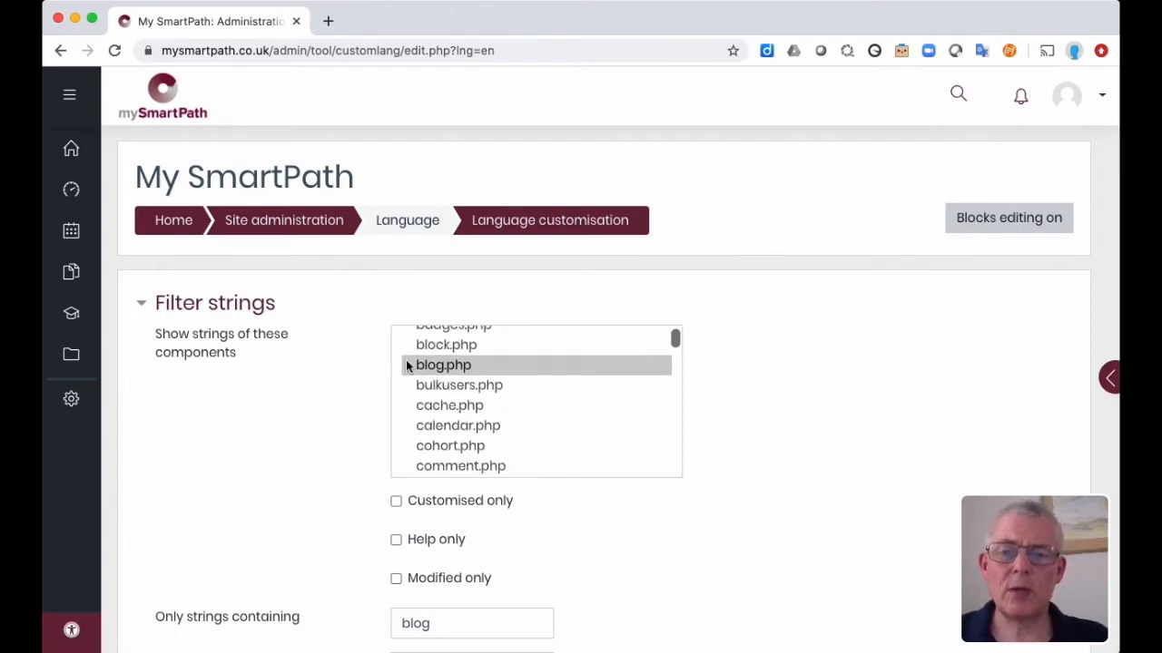
scroll(508, 368, up, 5)
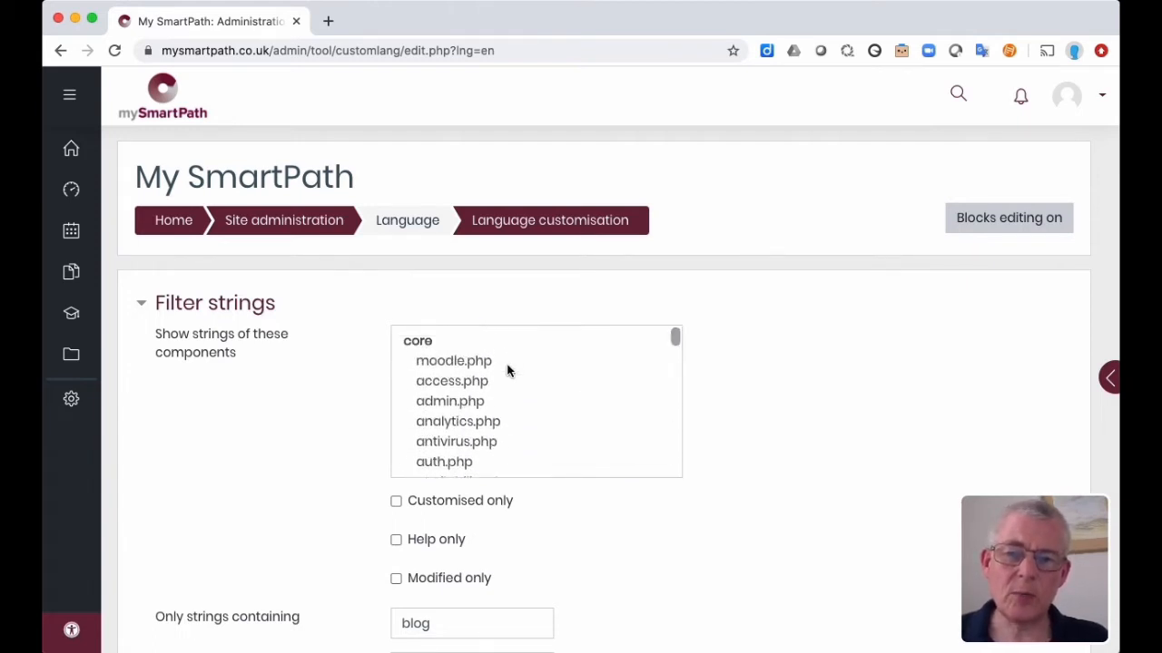
scroll(456, 374, down, 4)
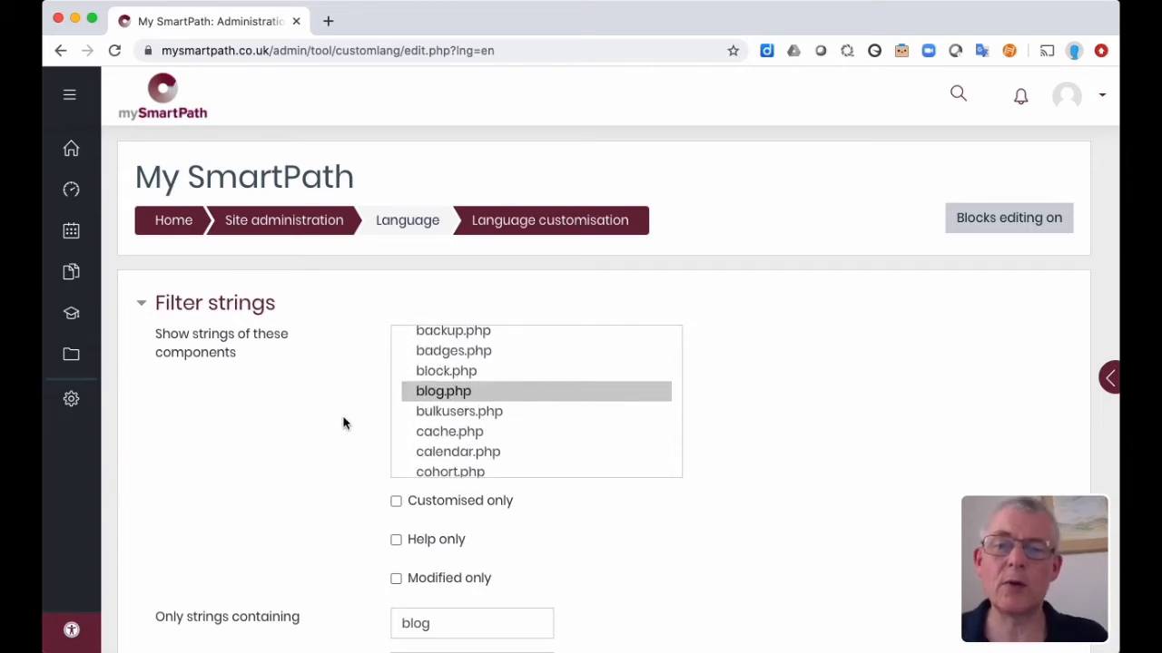
scroll(343, 422, down, 1)
scroll(343, 422, down, 1)
scroll(363, 390, up, 1)
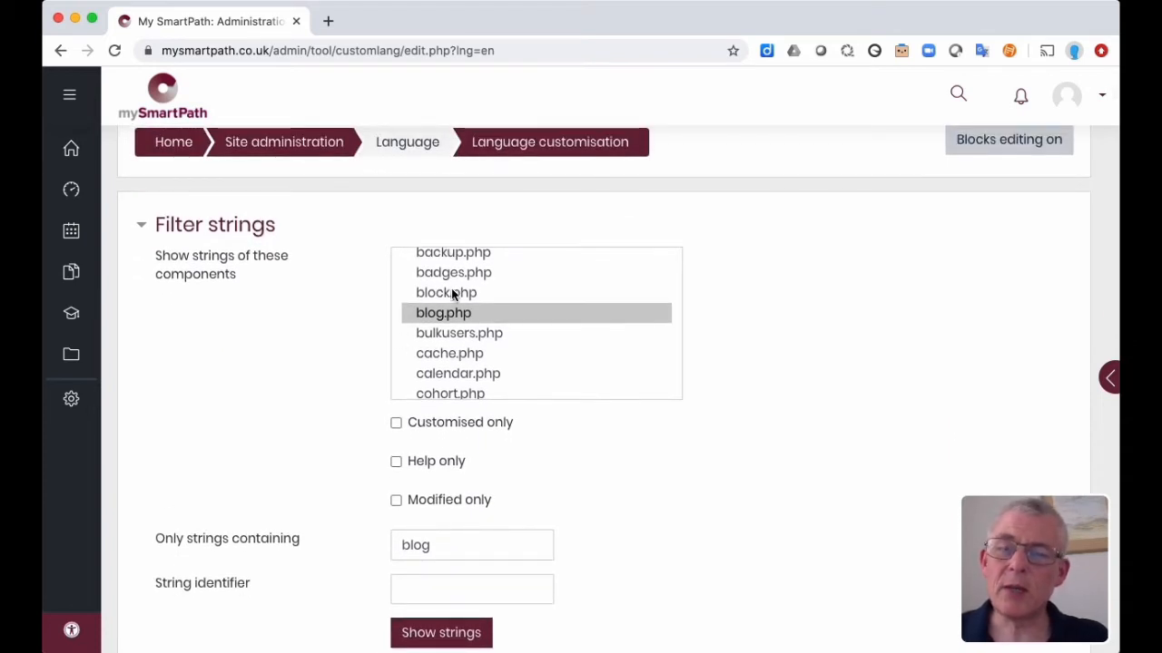
scroll(456, 288, up, 2)
scroll(455, 288, down, 2)
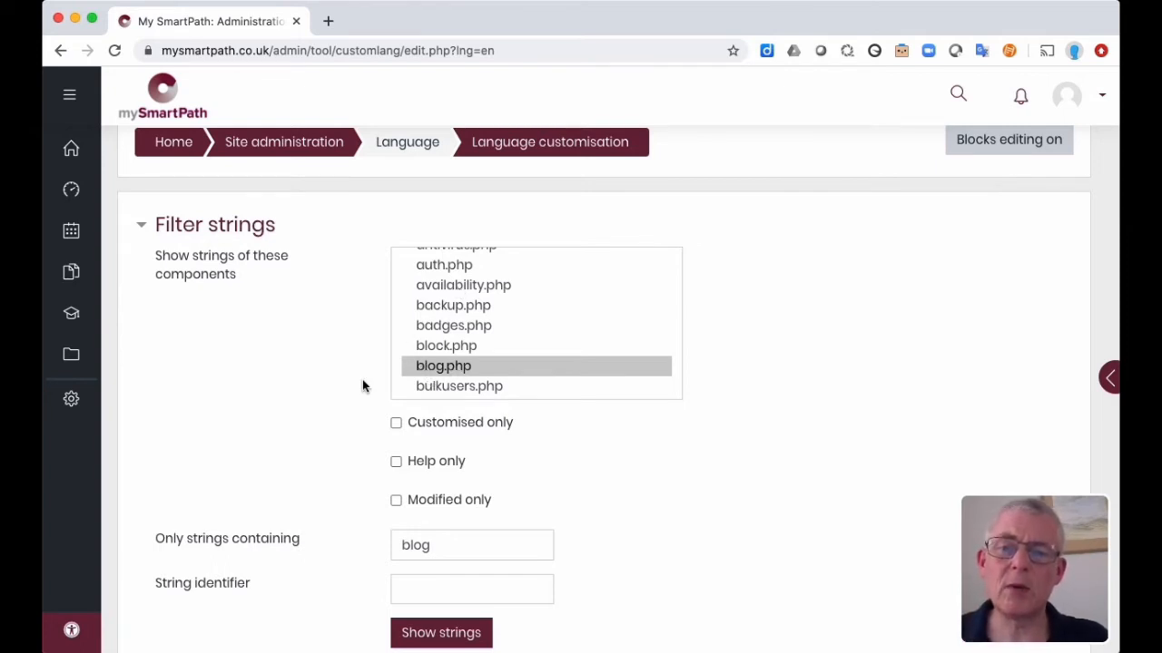
scroll(362, 385, down, 1)
scroll(362, 385, down, 2)
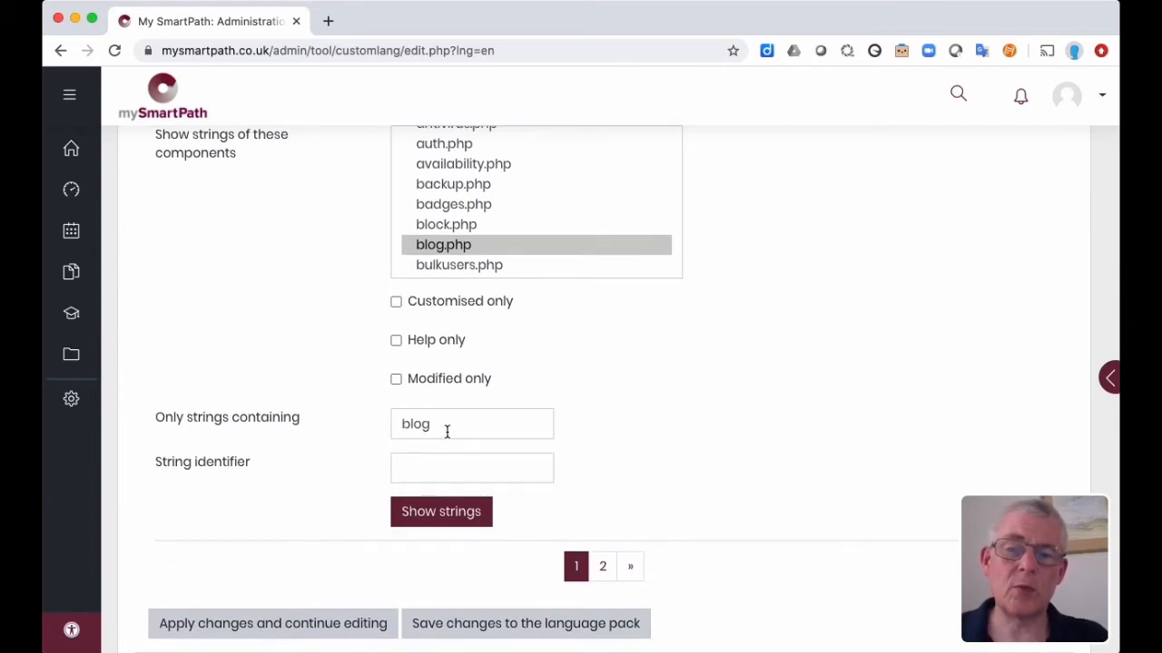
click(447, 514)
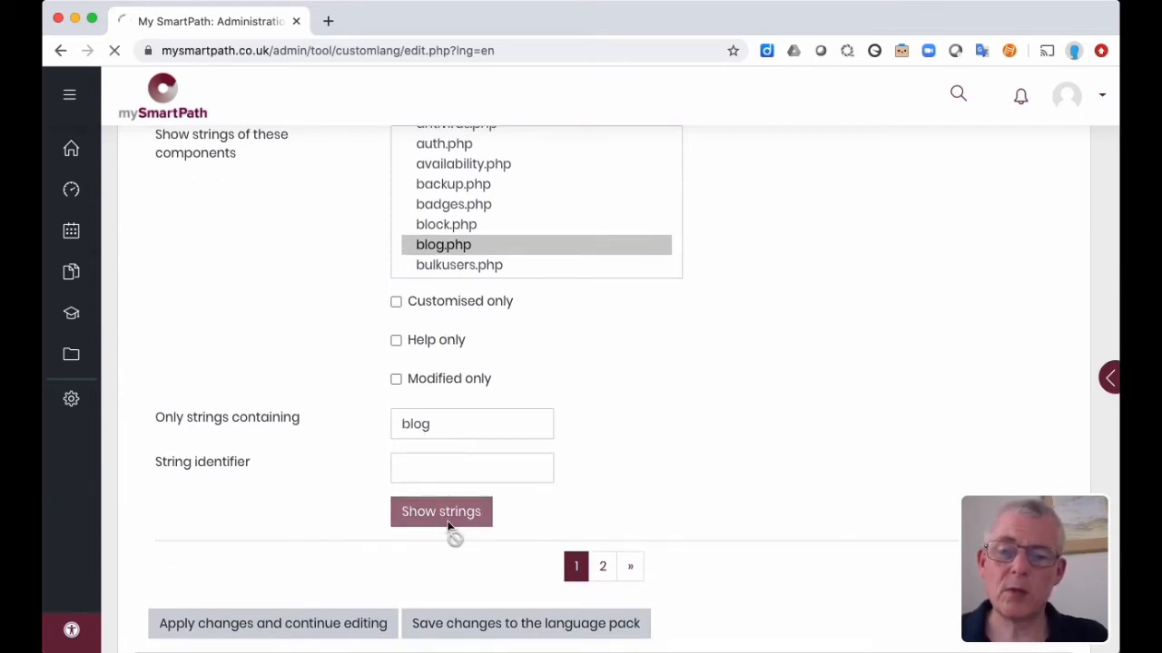
Step: Enter "Write a journal entry about course {$a->coursename}" as the local customisation of the associatewithcourse string
scroll(552, 545, down, 10)
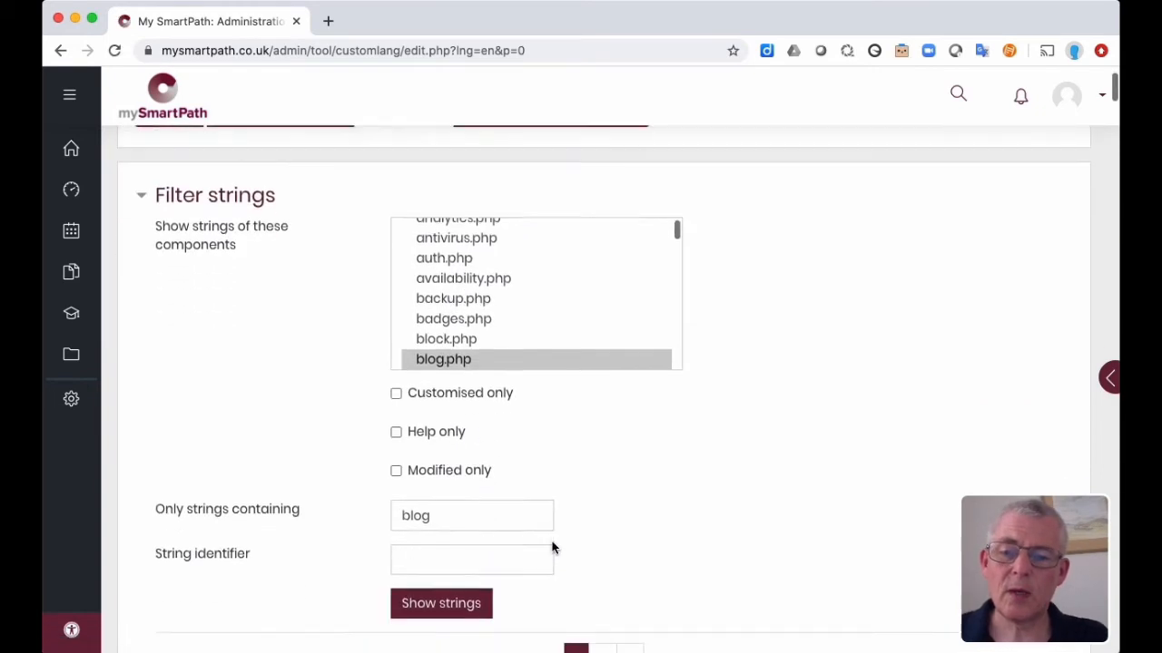
scroll(552, 542, down, 4)
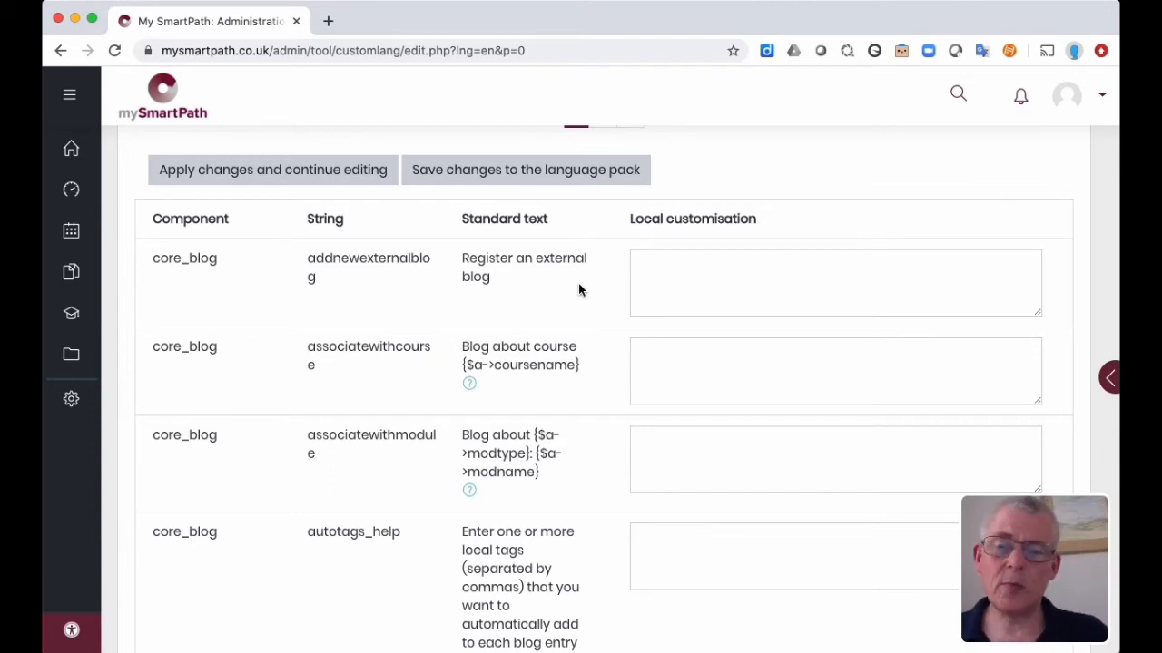
scroll(579, 286, down, 1)
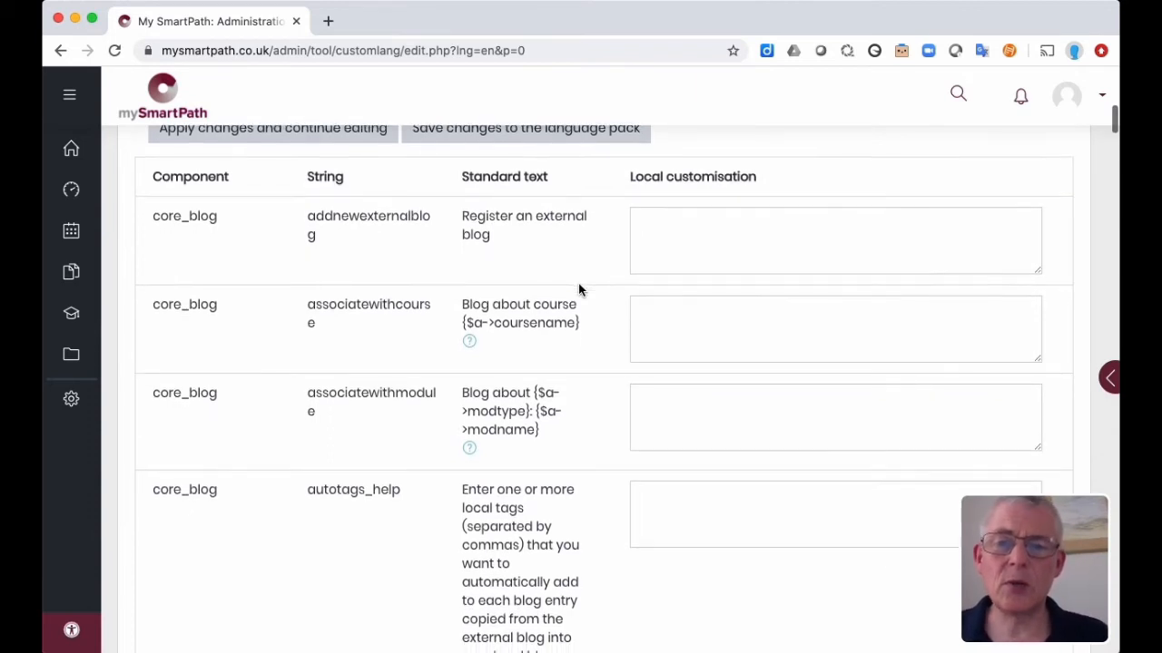
scroll(579, 290, down, 1)
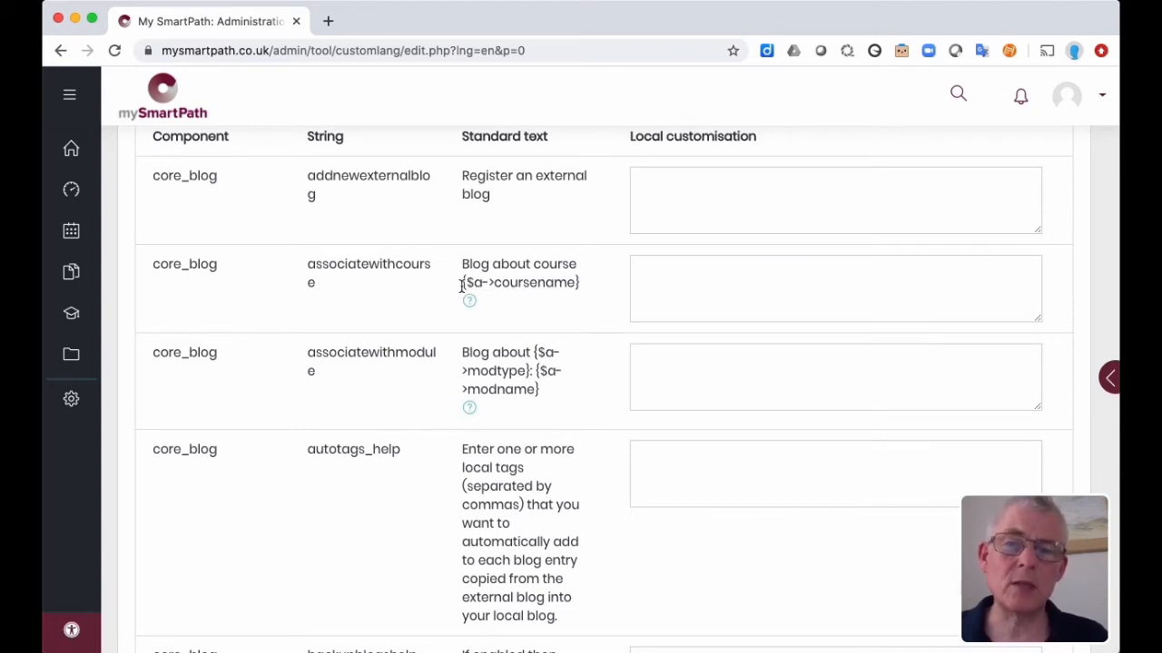
click(651, 276)
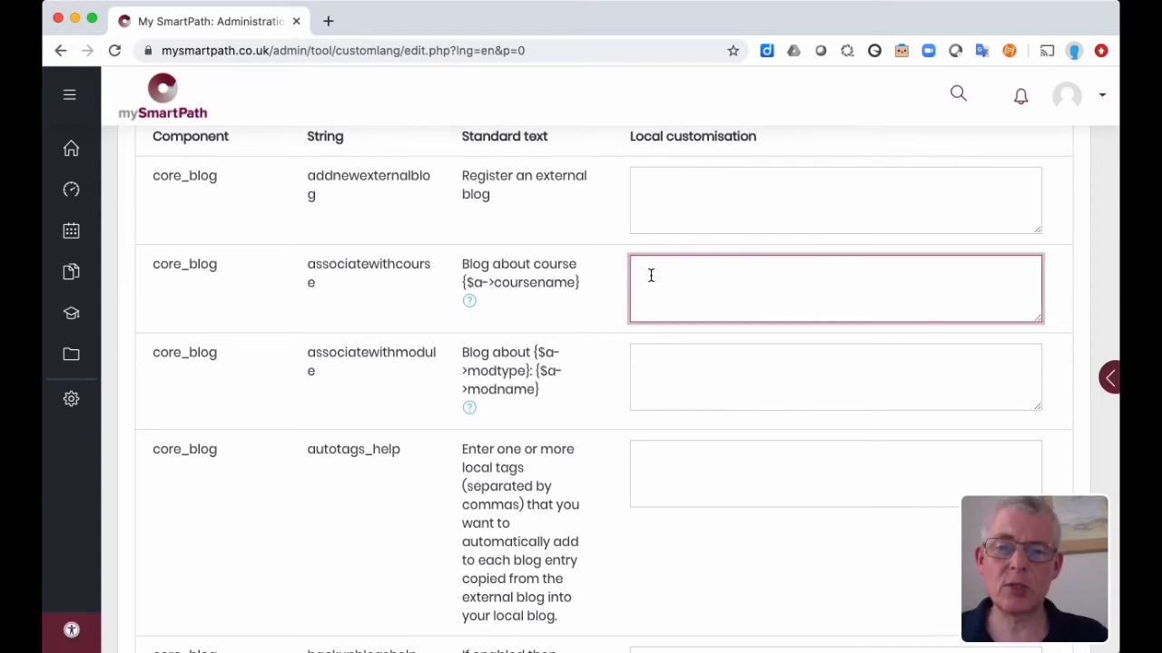
text(Write a )
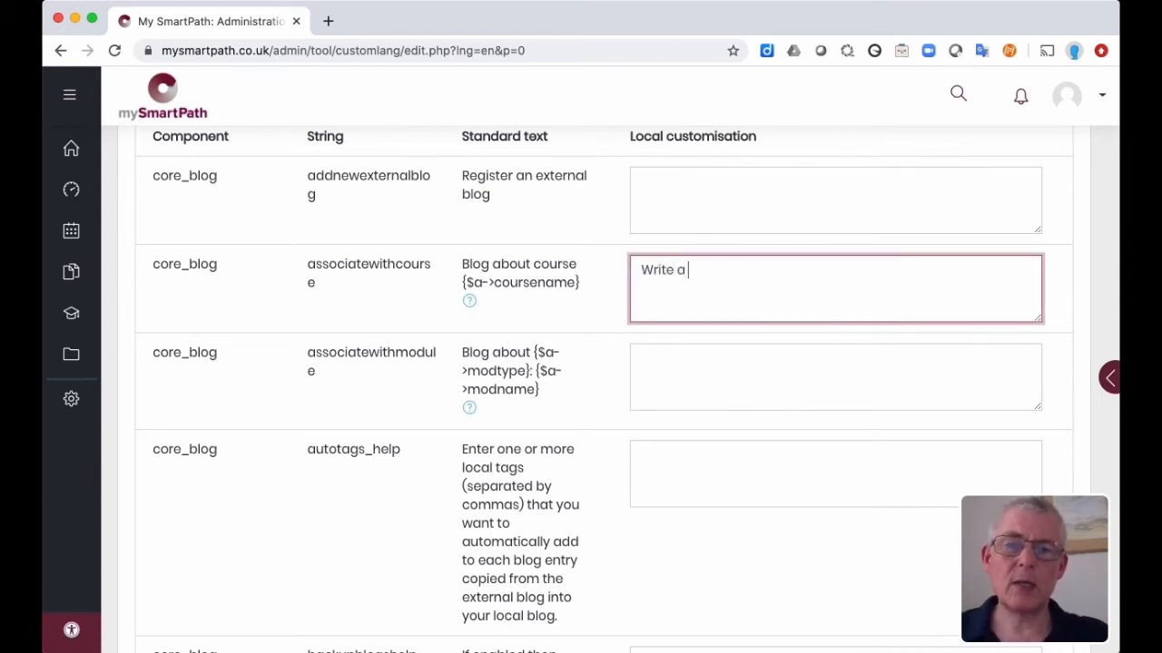
text(jounr)
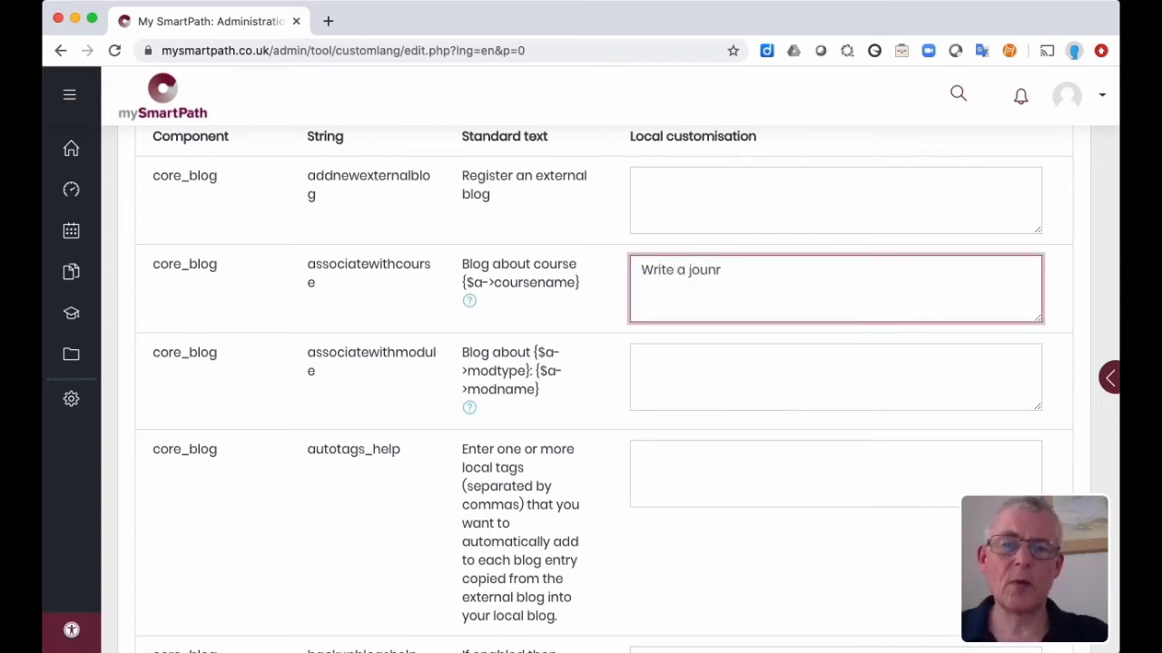
key(BackSpace)
key(BackSpace)
key(BackSpace)
text(urnal entry about c)
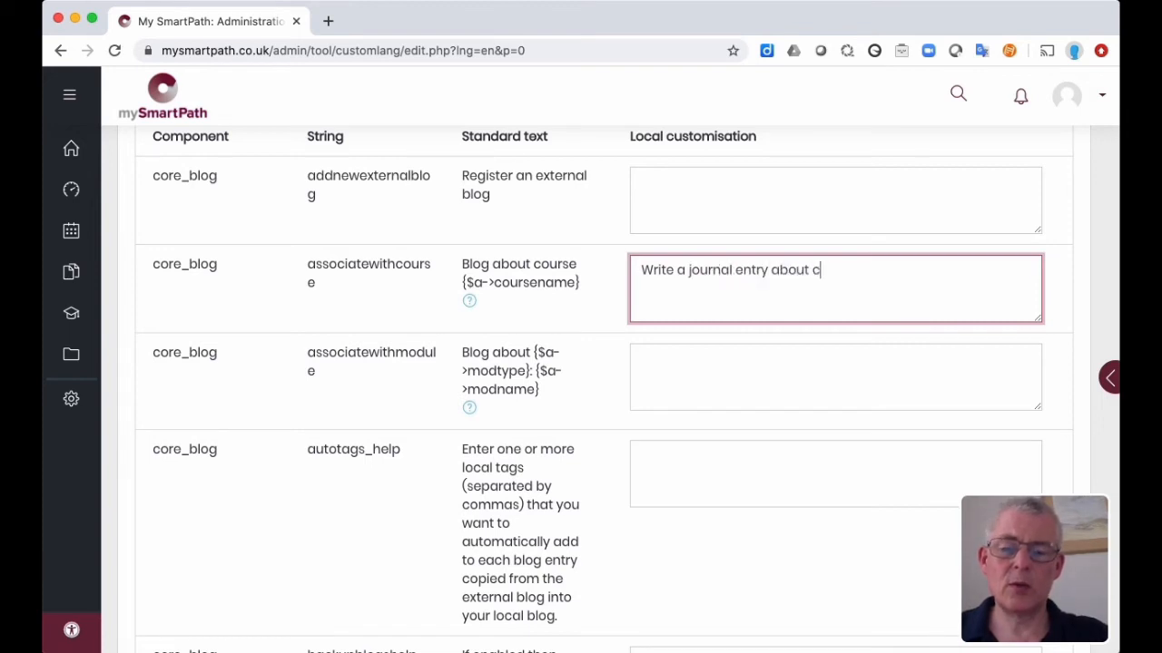
text(ourse {)
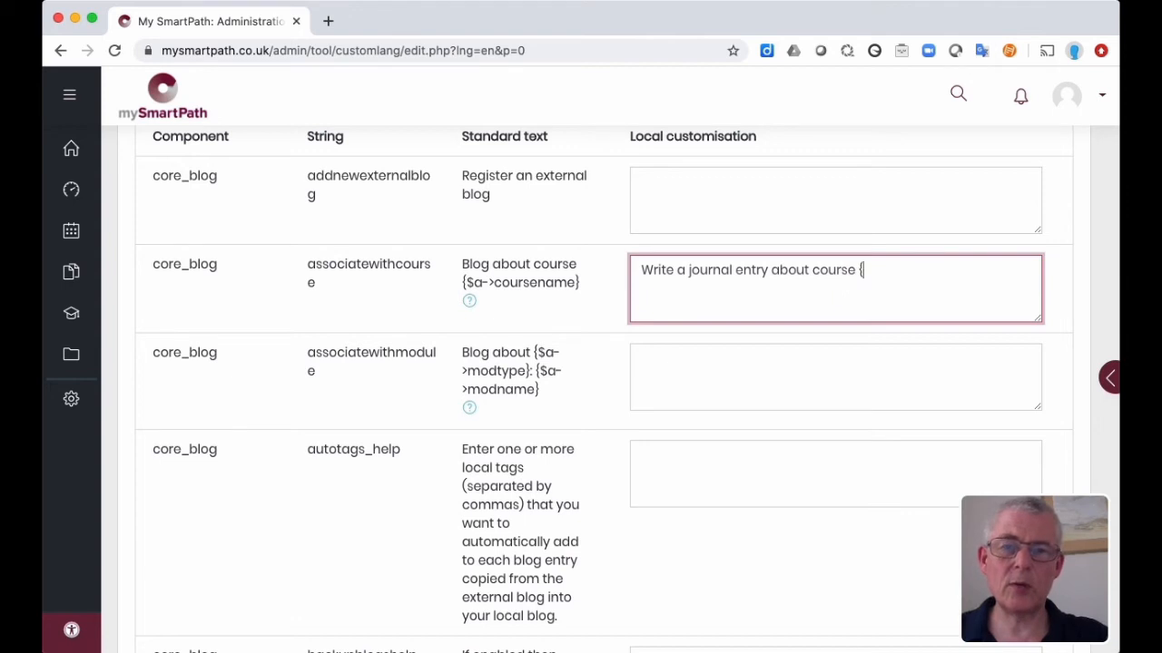
text($a)
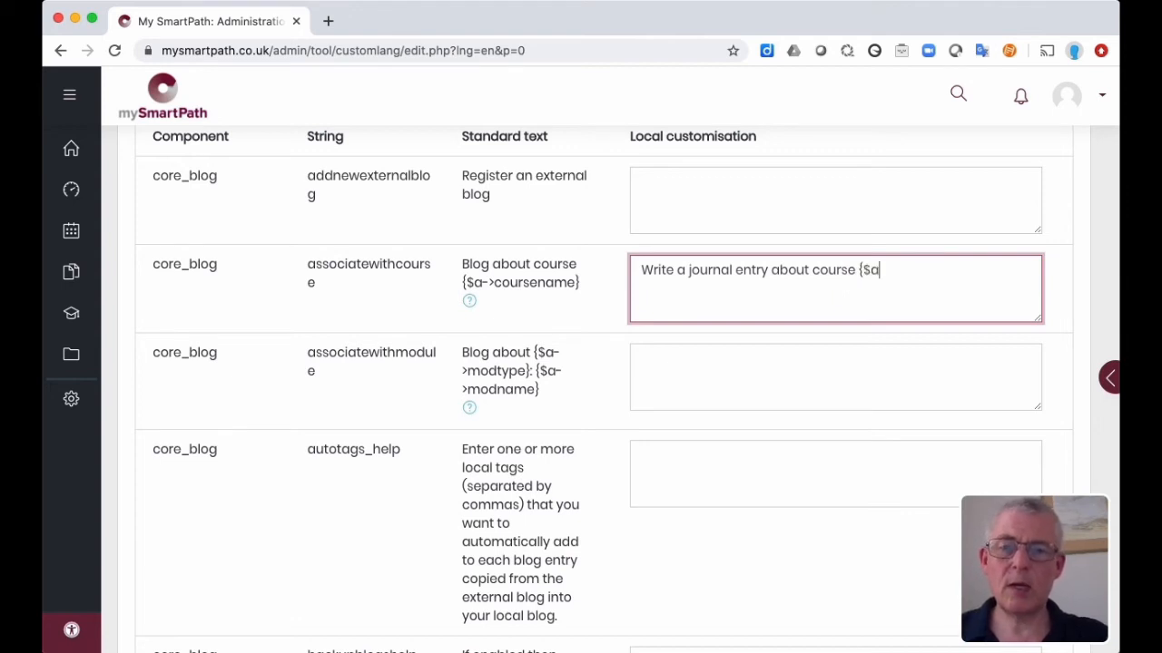
text(->co)
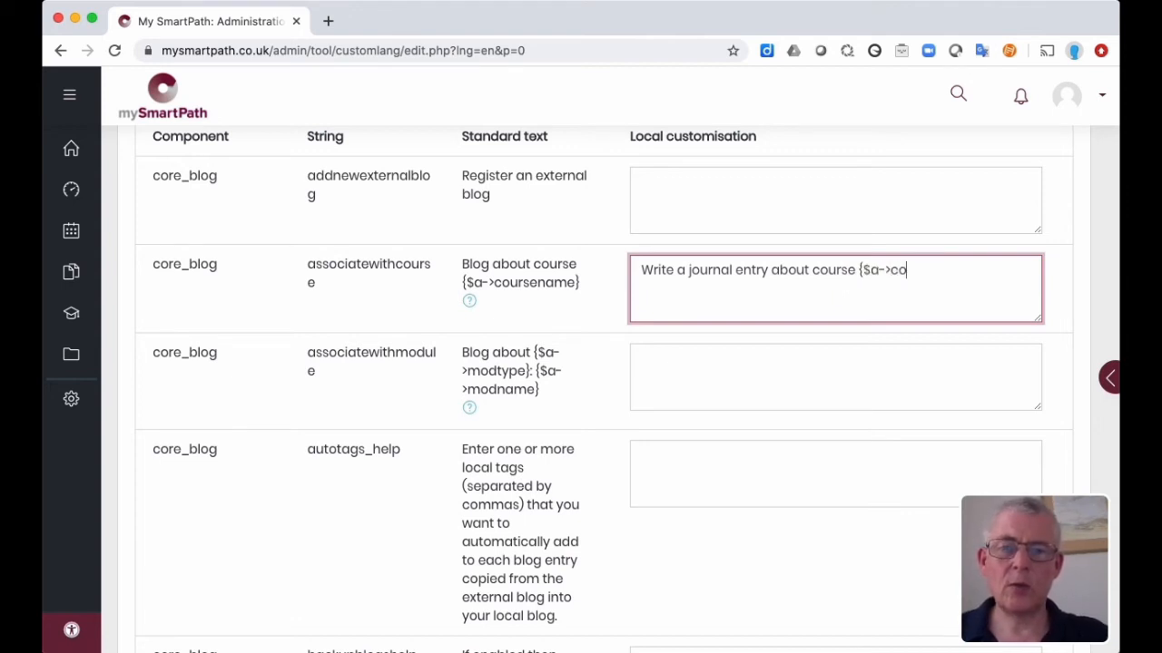
text(ursename})
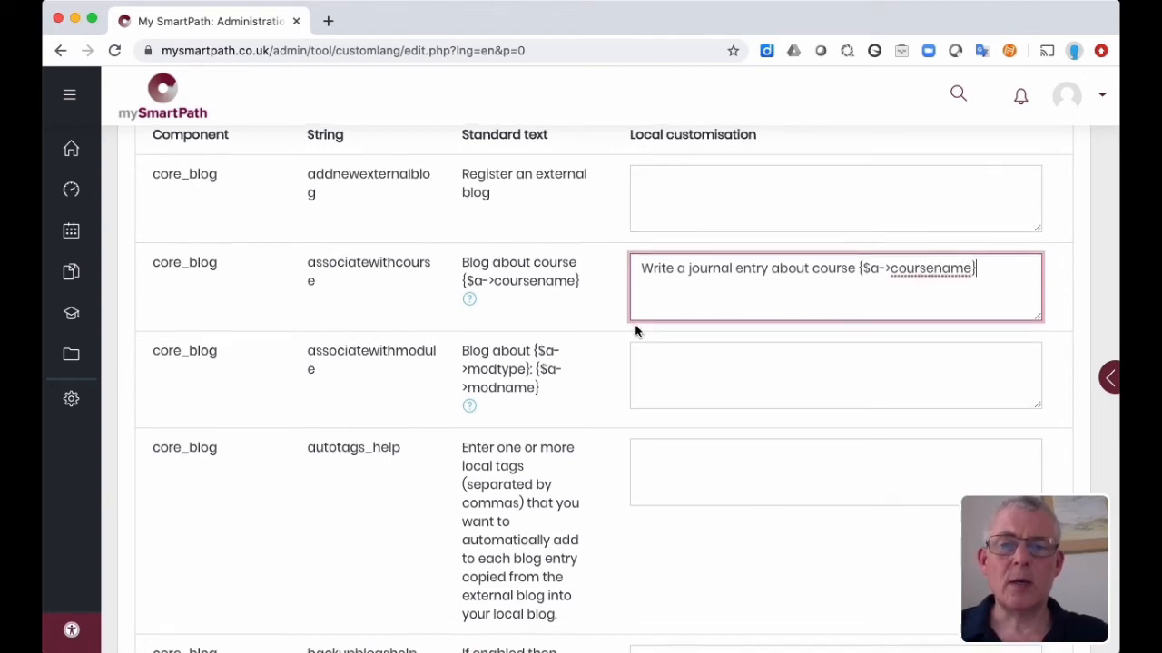
Step: Examine the remaining core_blog strings and their standard texts for other blog wording that could be customised
scroll(635, 329, down, 2)
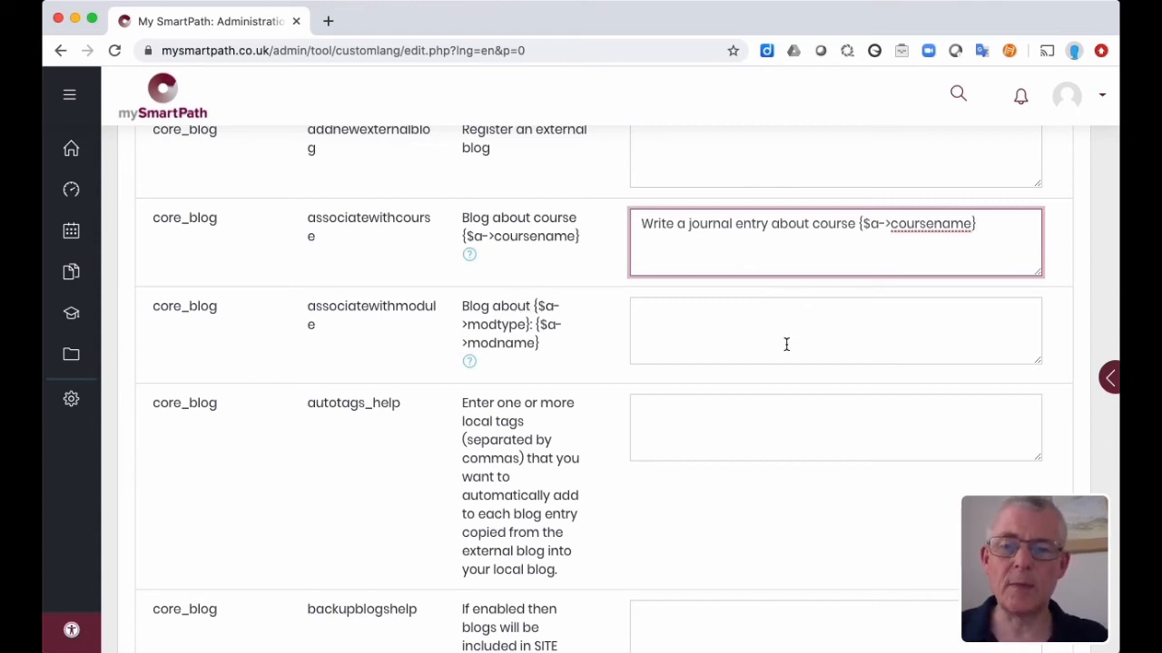
scroll(785, 344, down, 2)
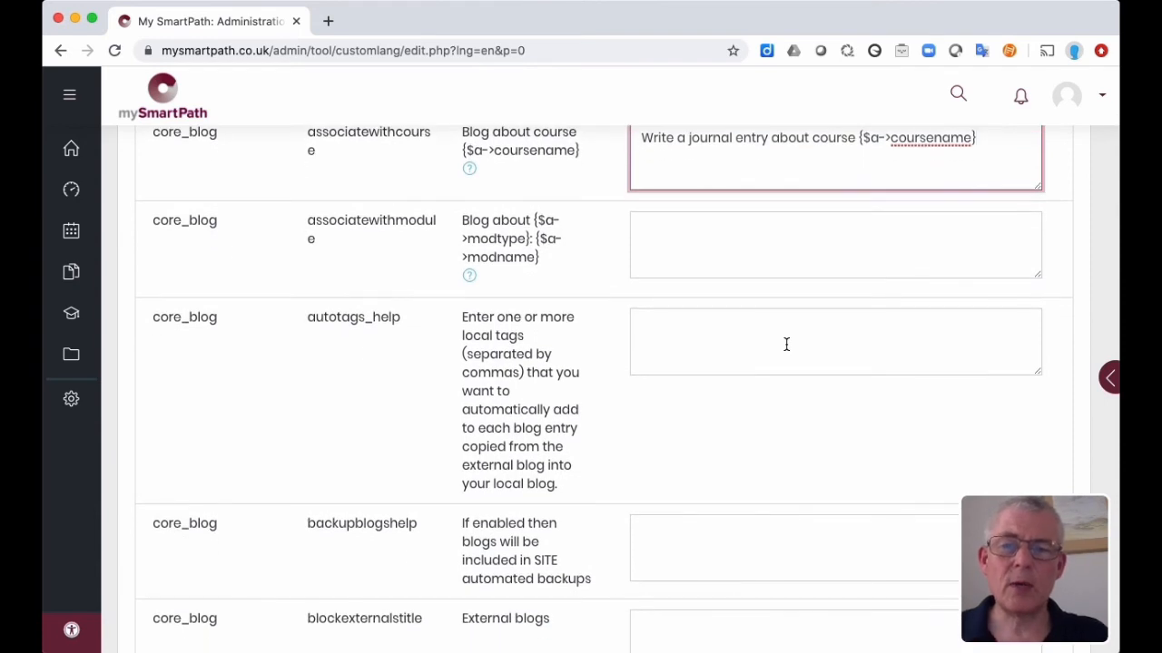
scroll(786, 344, down, 1)
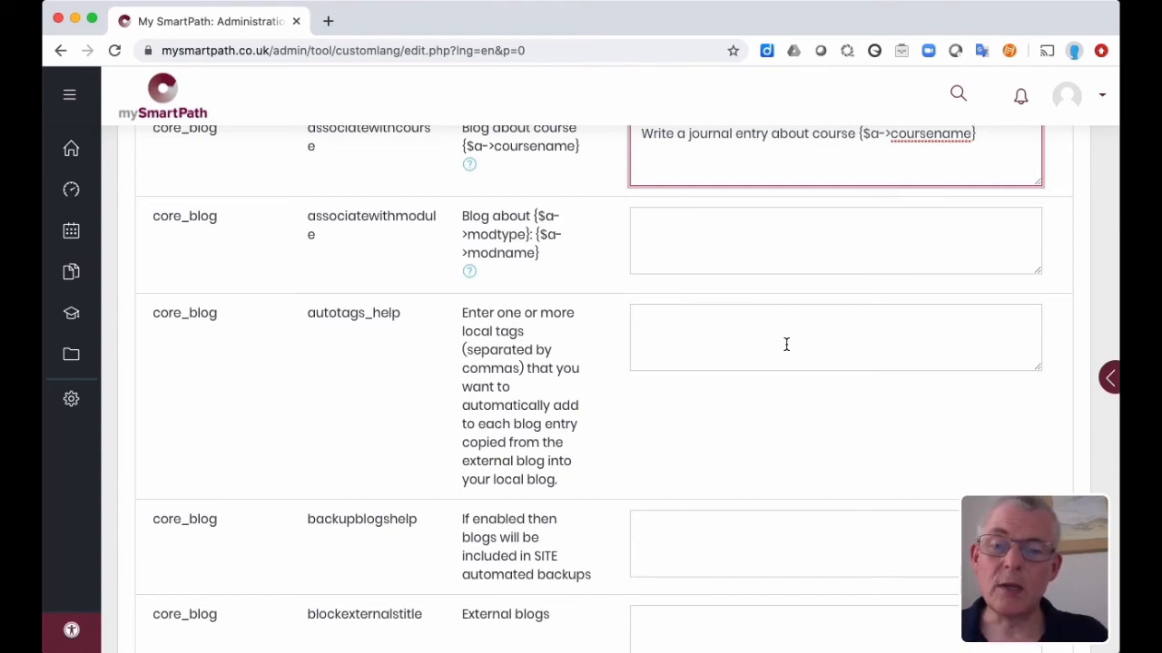
scroll(786, 344, down, 2)
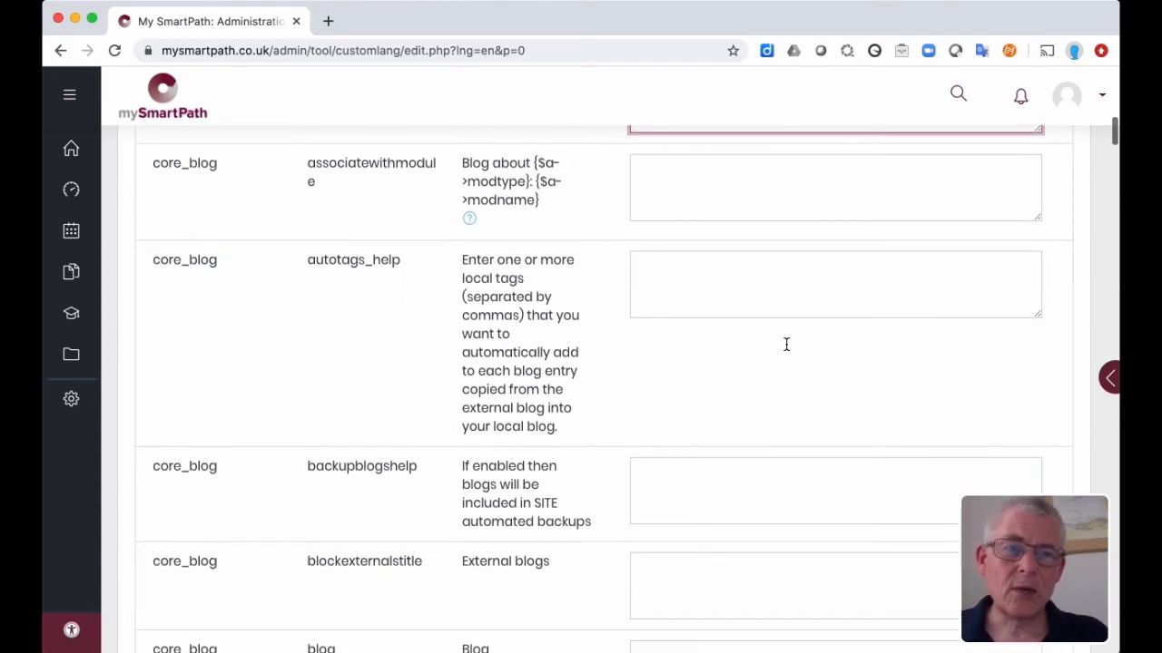
scroll(785, 344, down, 10)
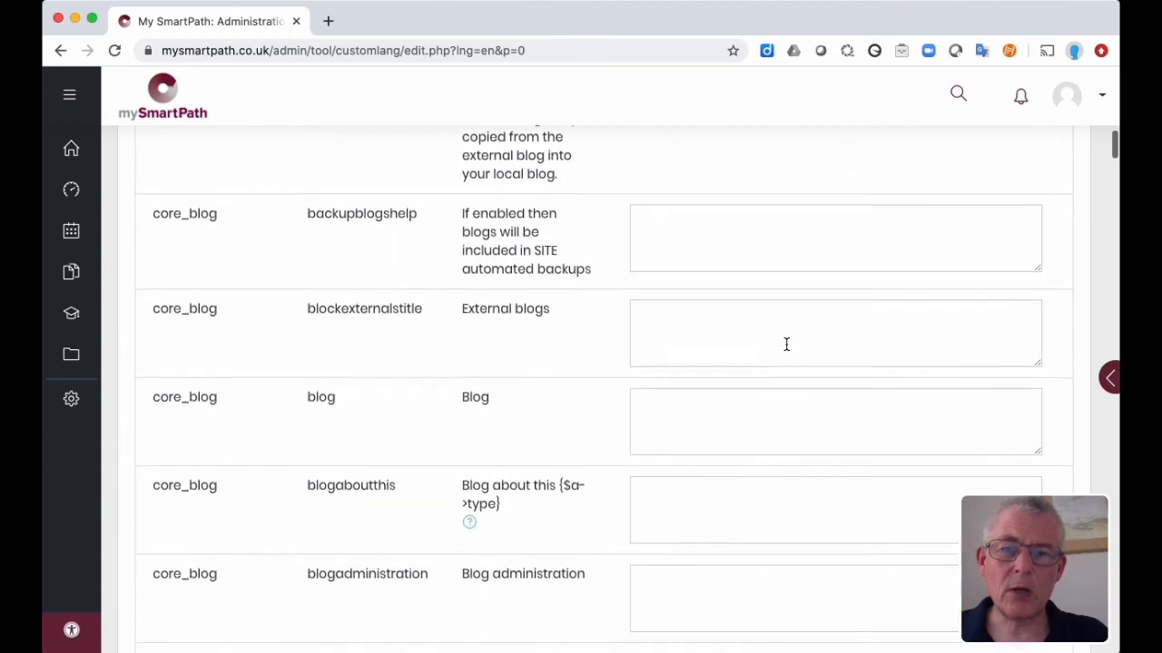
scroll(786, 344, down, 11)
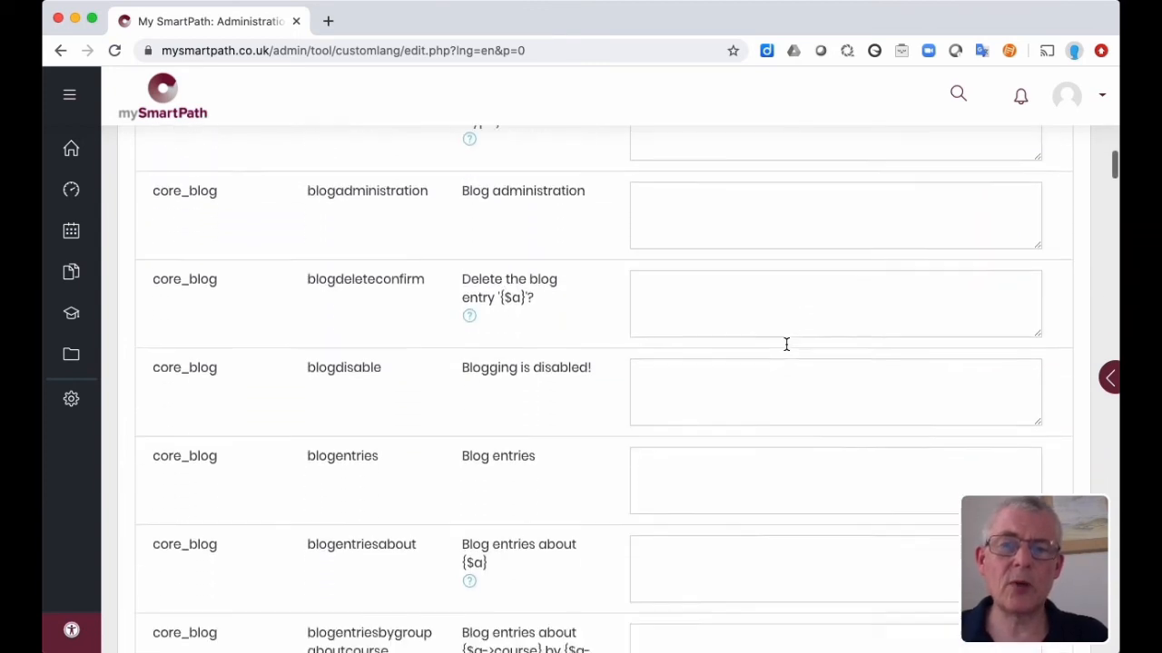
scroll(786, 344, down, 1)
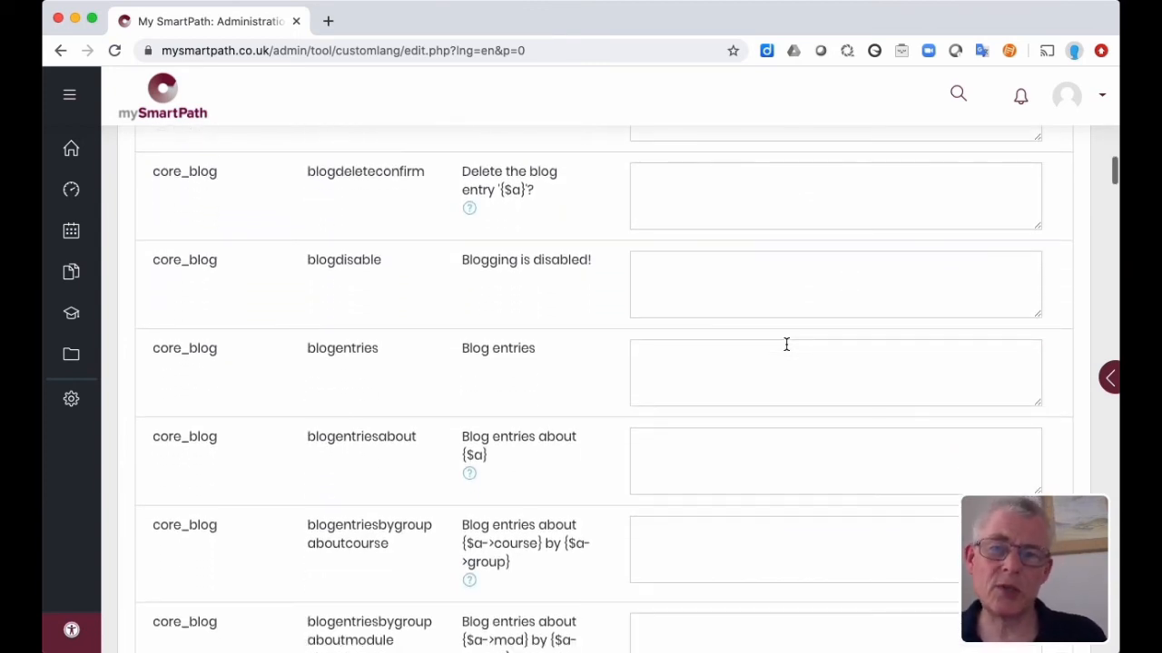
scroll(786, 344, up, 1)
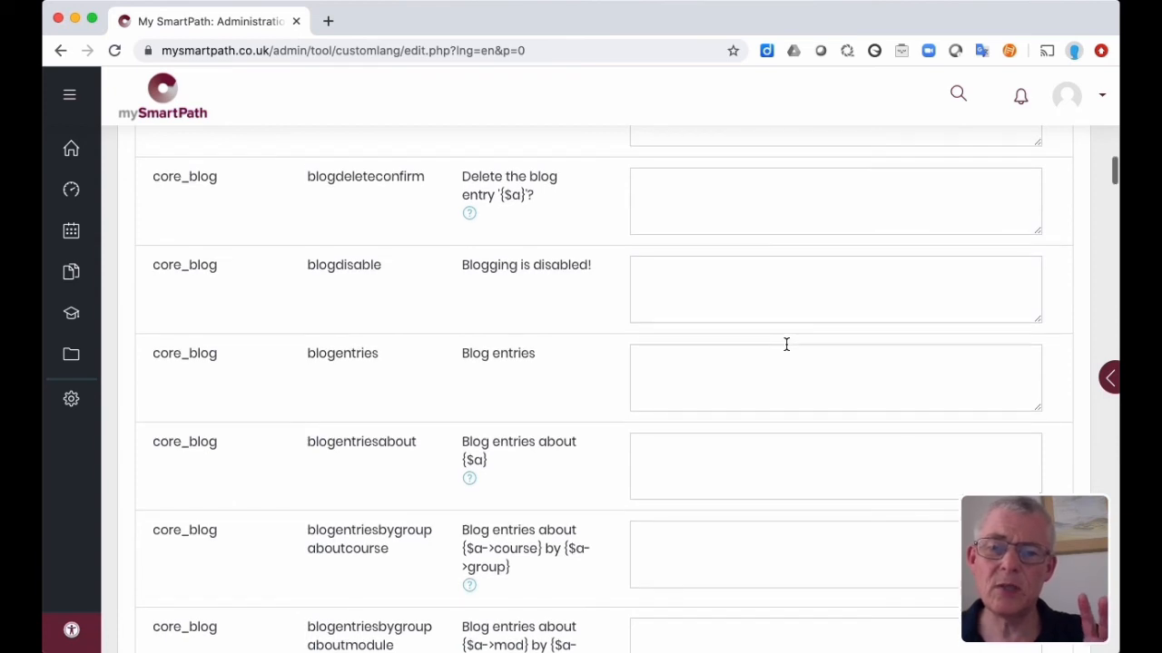
scroll(786, 344, up, 1)
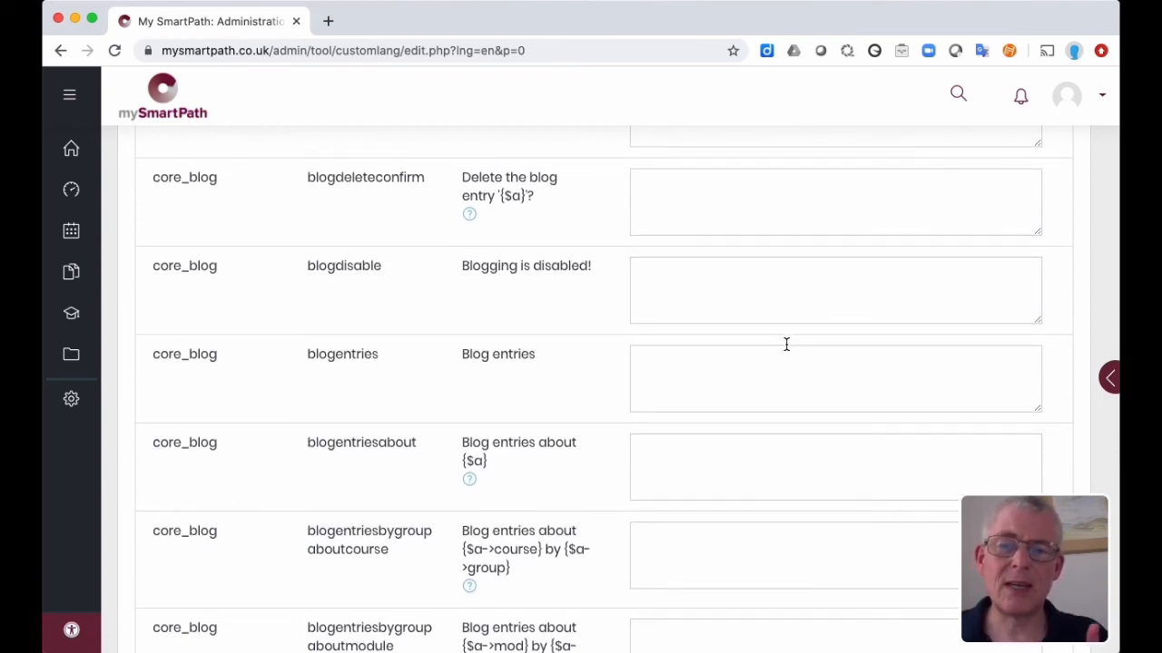
scroll(785, 344, down, 1)
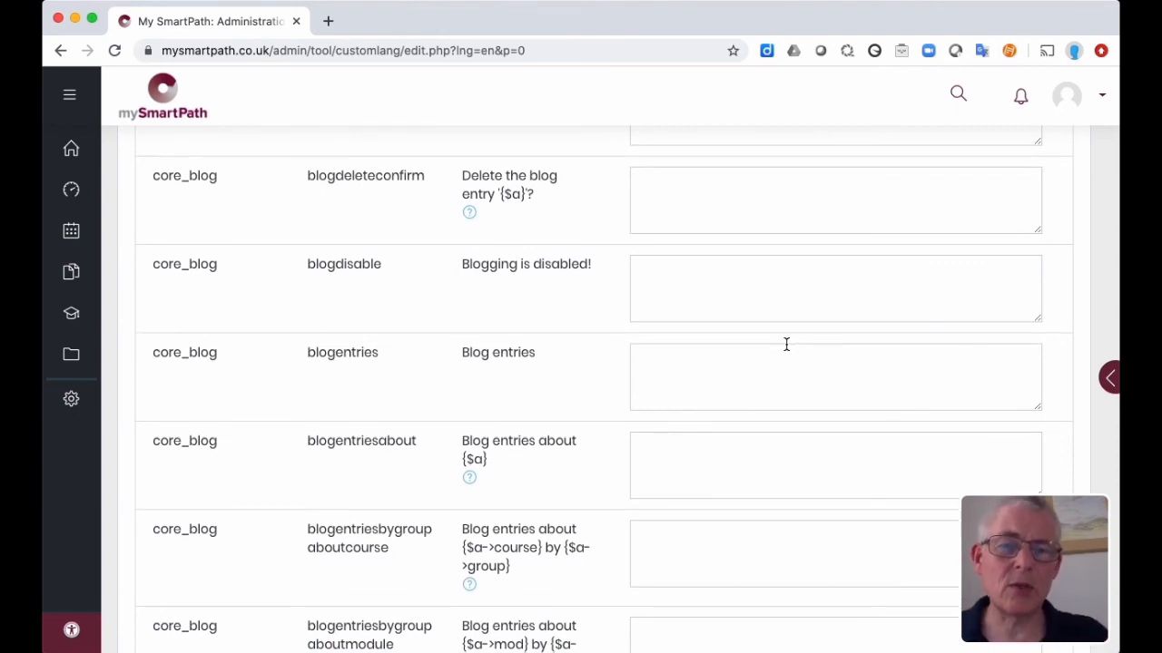
scroll(786, 344, down, 4)
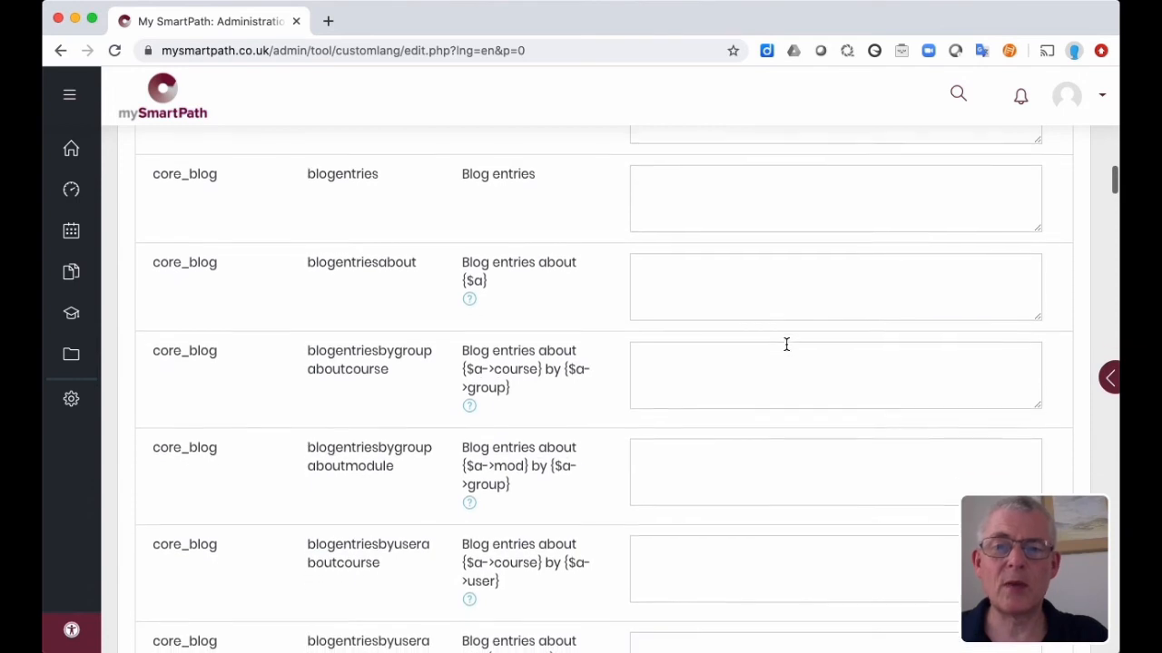
scroll(786, 344, up, 1)
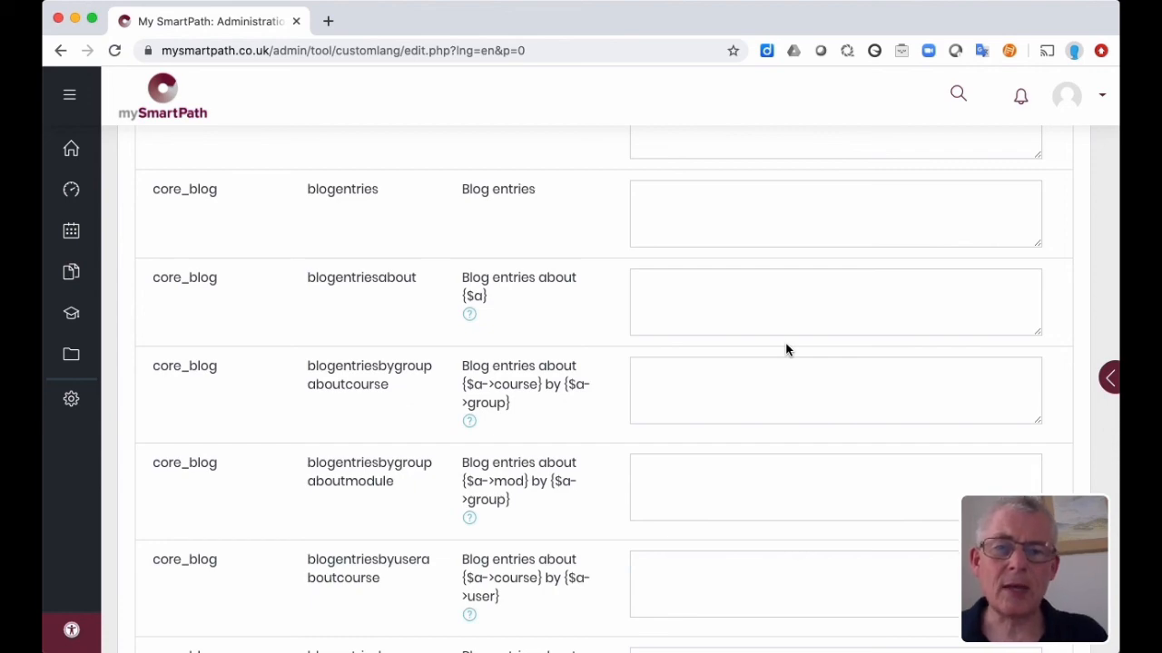
scroll(786, 350, up, 10)
scroll(786, 350, up, 5)
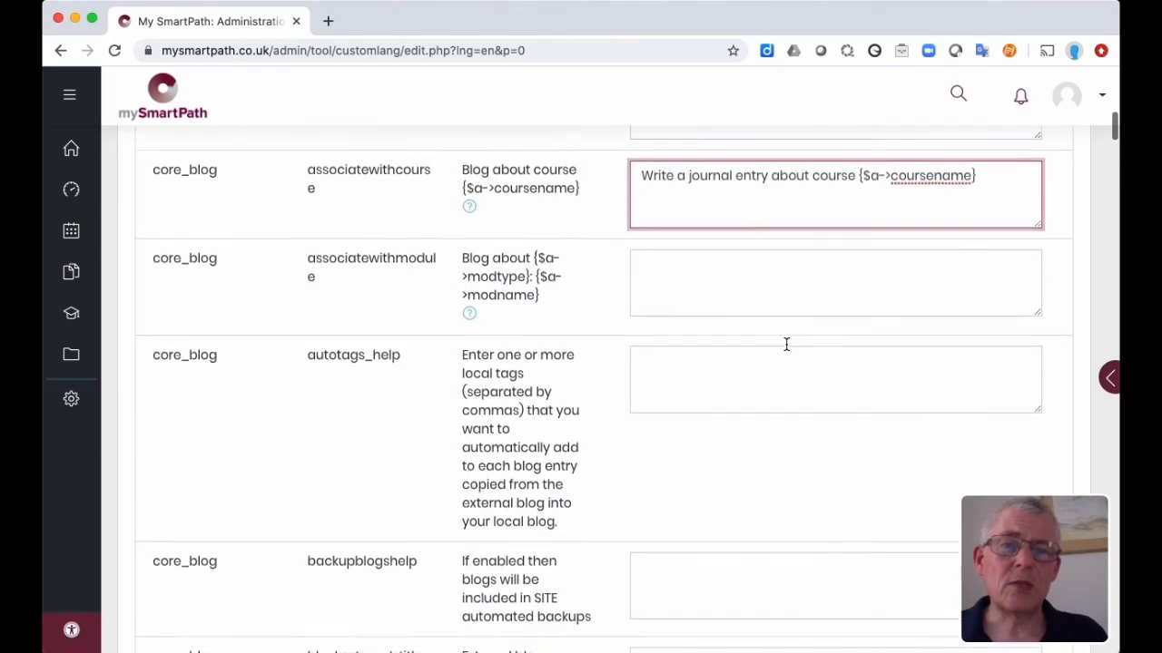